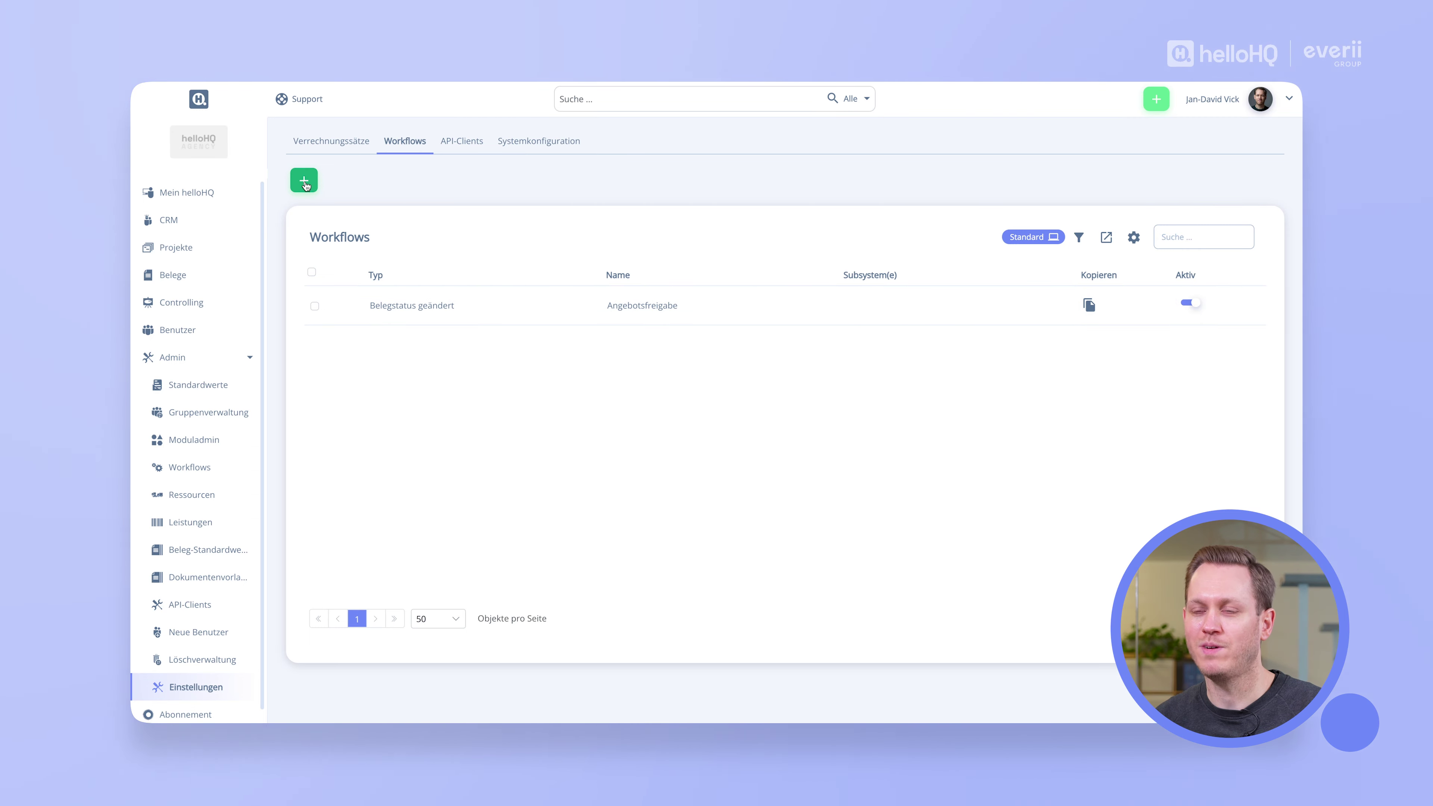
# Open the Angebotsfreigabe workflow for editing and review its trigger conditions, including the selectable document status options.
pyautogui.click(475, 310)
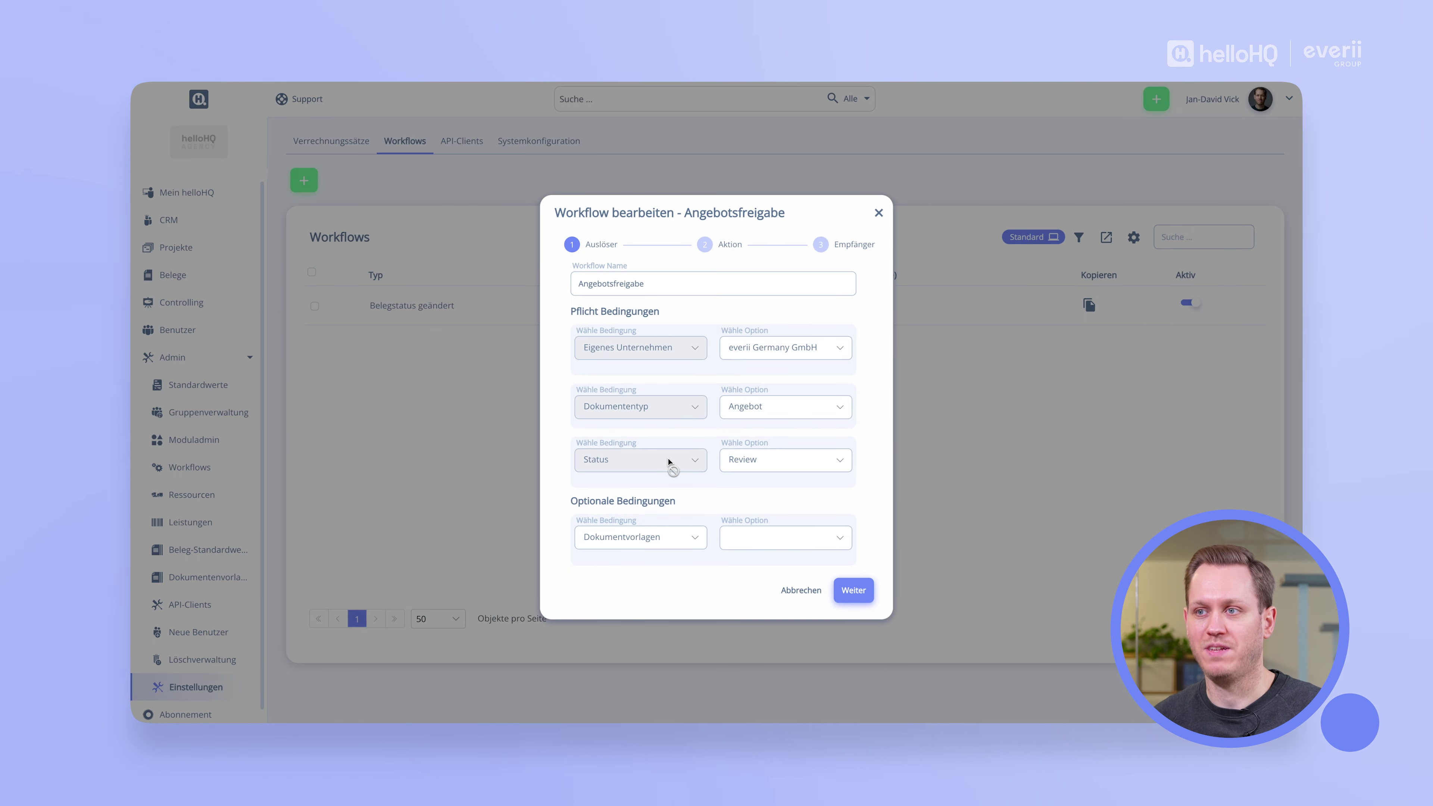
pyautogui.click(753, 458)
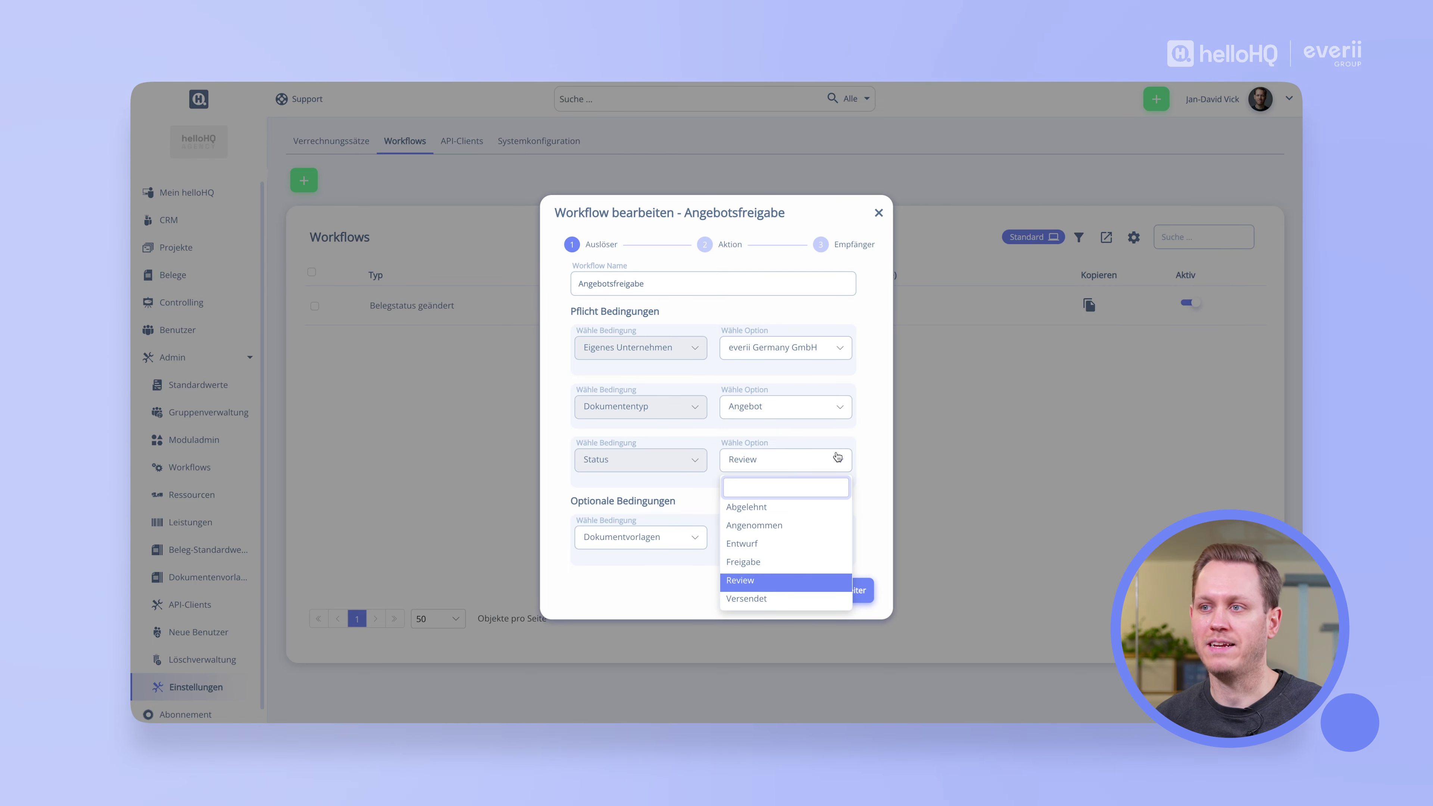
pyautogui.click(870, 462)
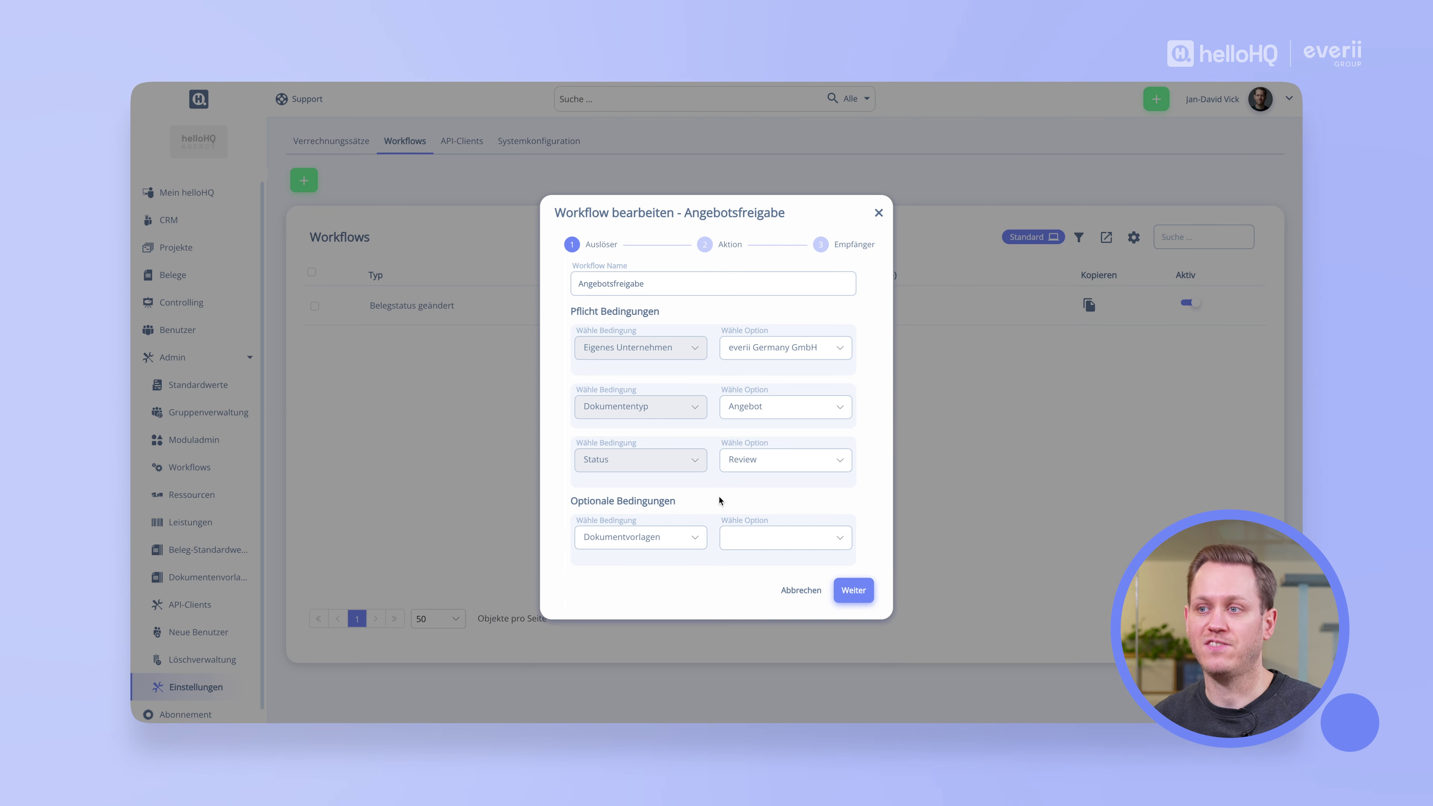
# Go to the workflow's Aktion stage and examine the available action types and the e-mail content with its formatting options.
pyautogui.click(851, 590)
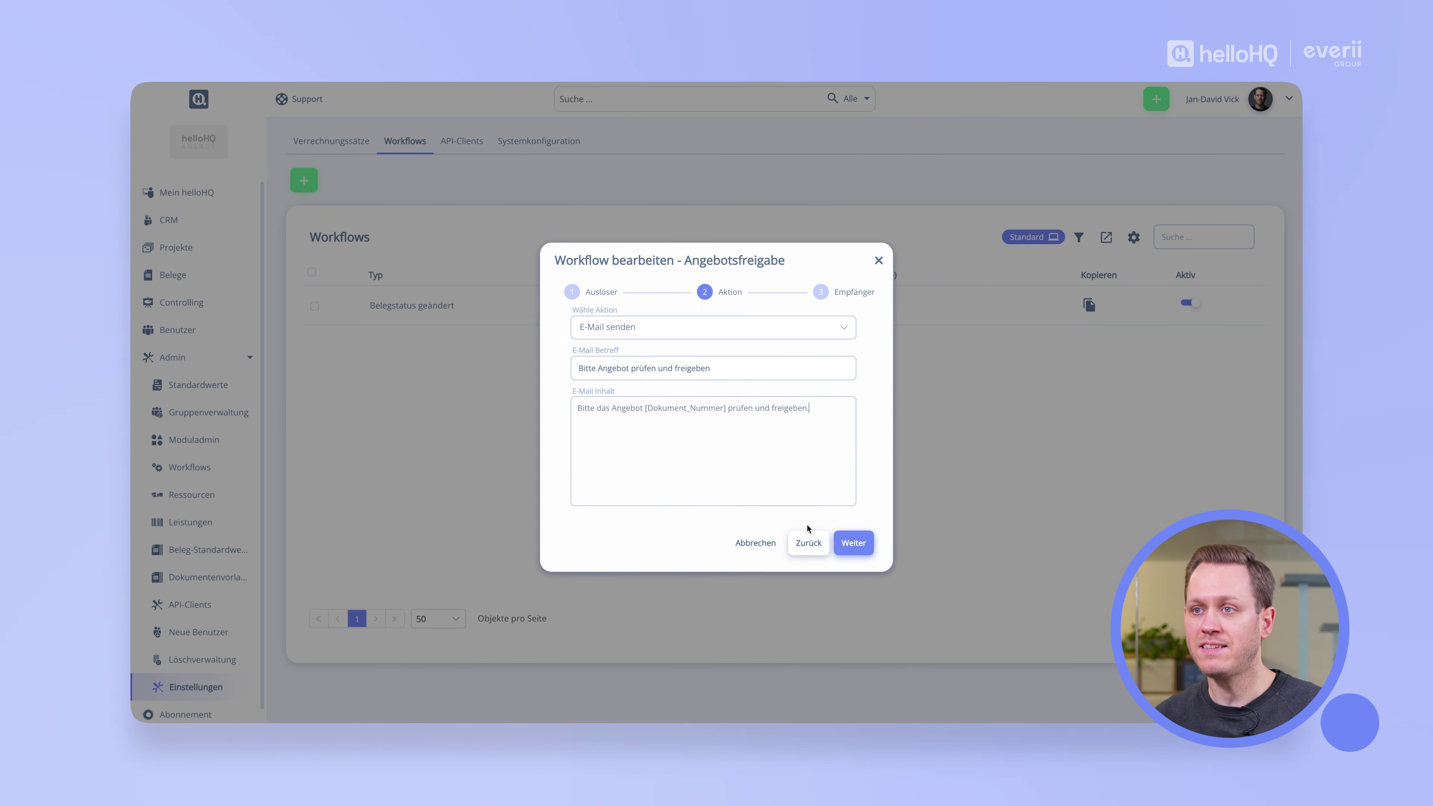
pyautogui.click(639, 329)
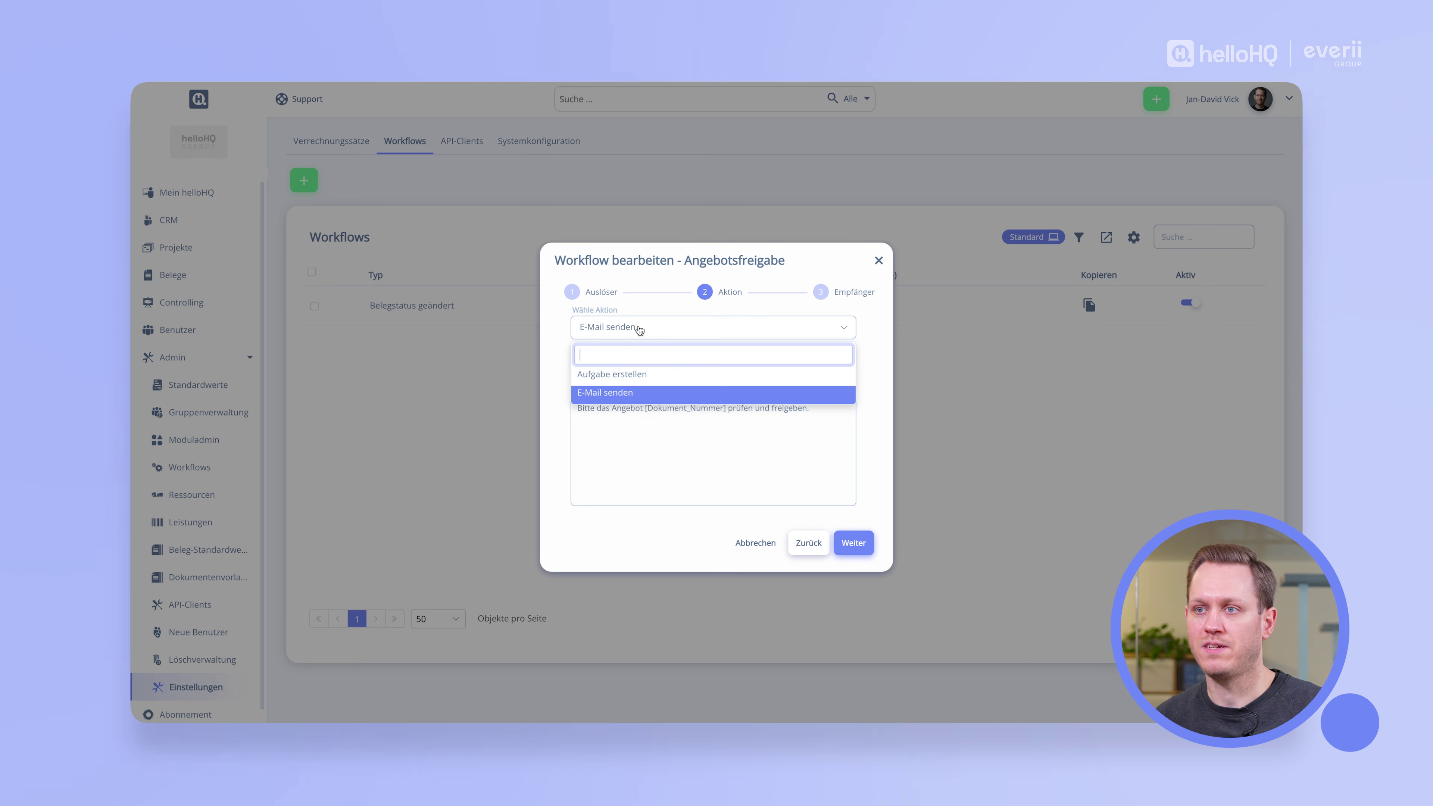
pyautogui.click(559, 328)
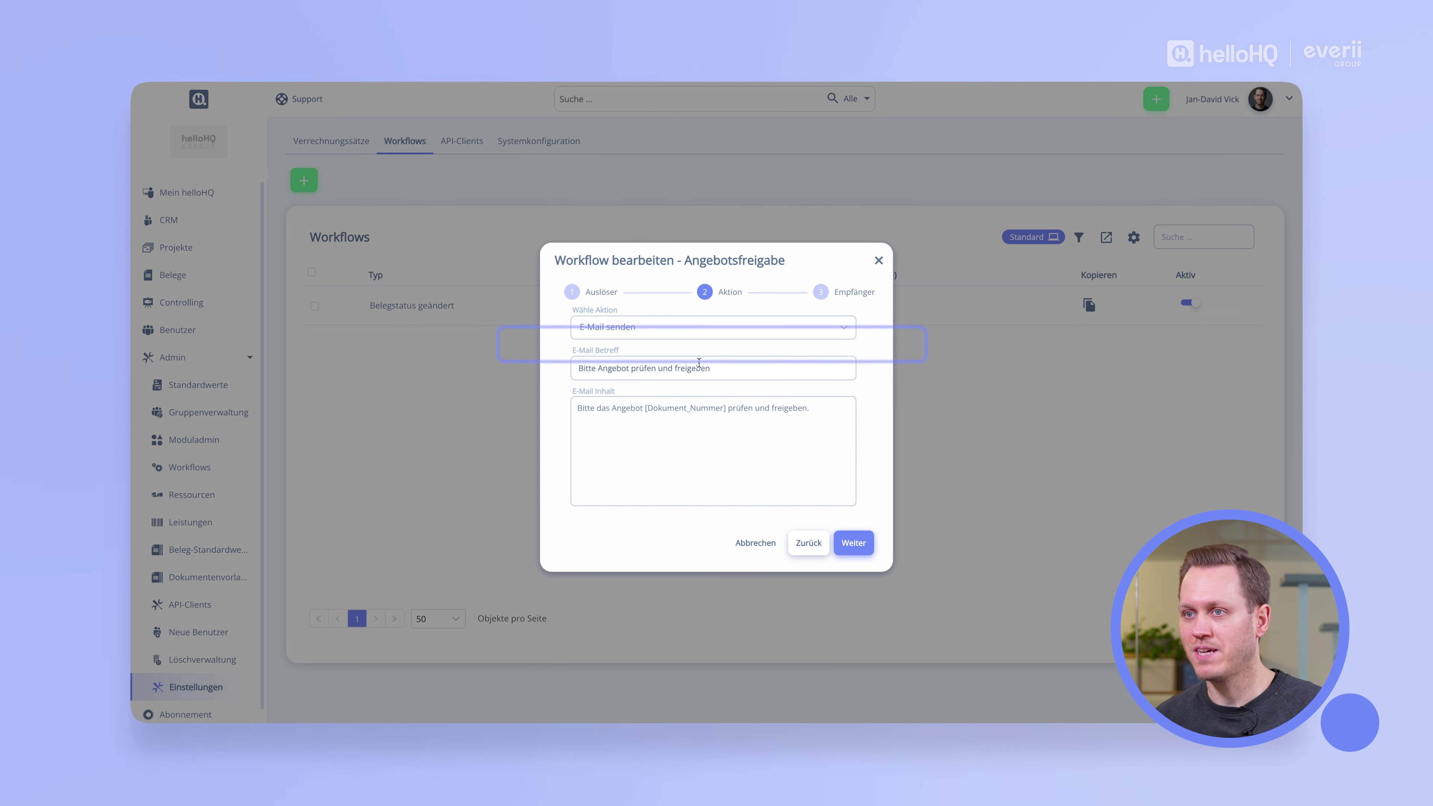
pyautogui.doubleClick(628, 409)
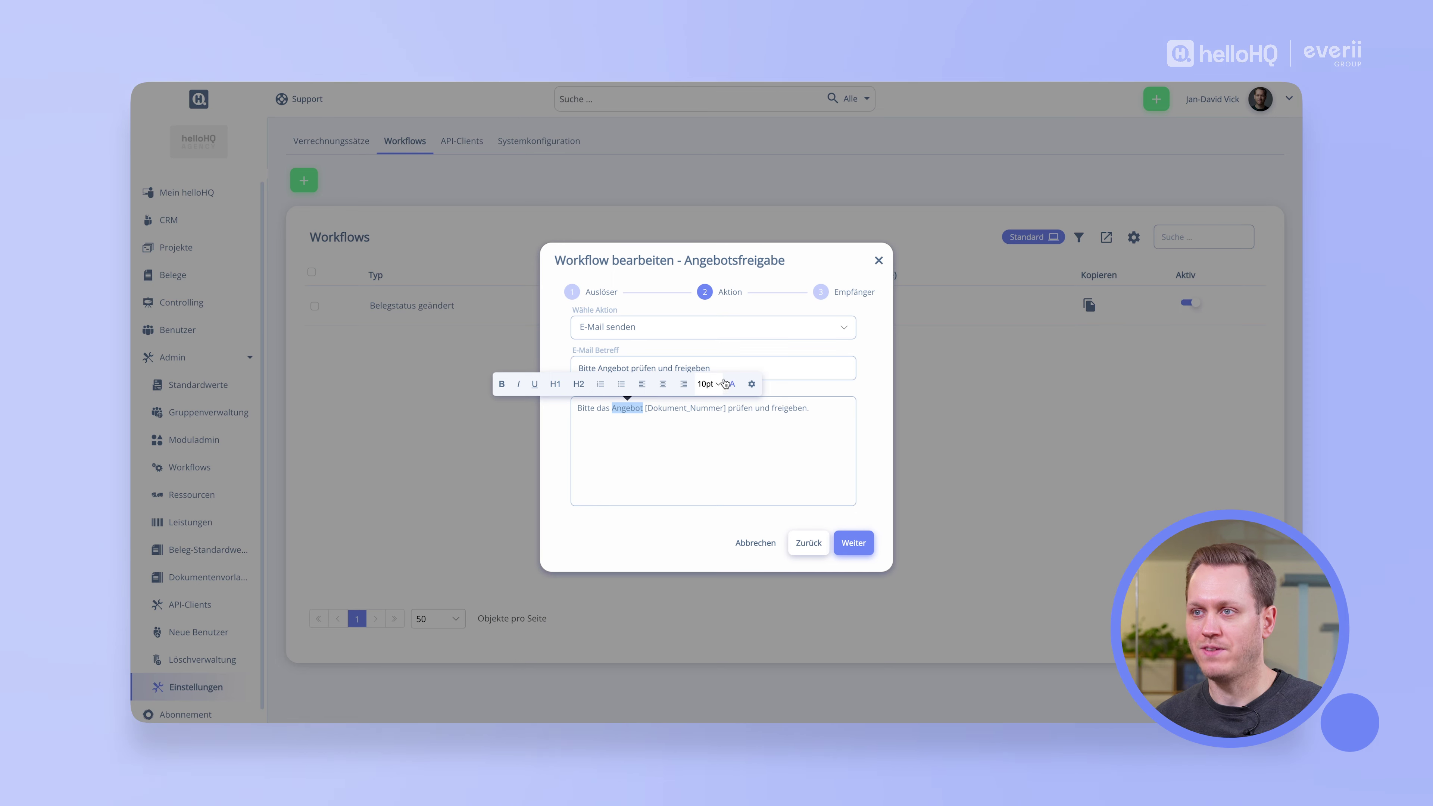
pyautogui.click(739, 420)
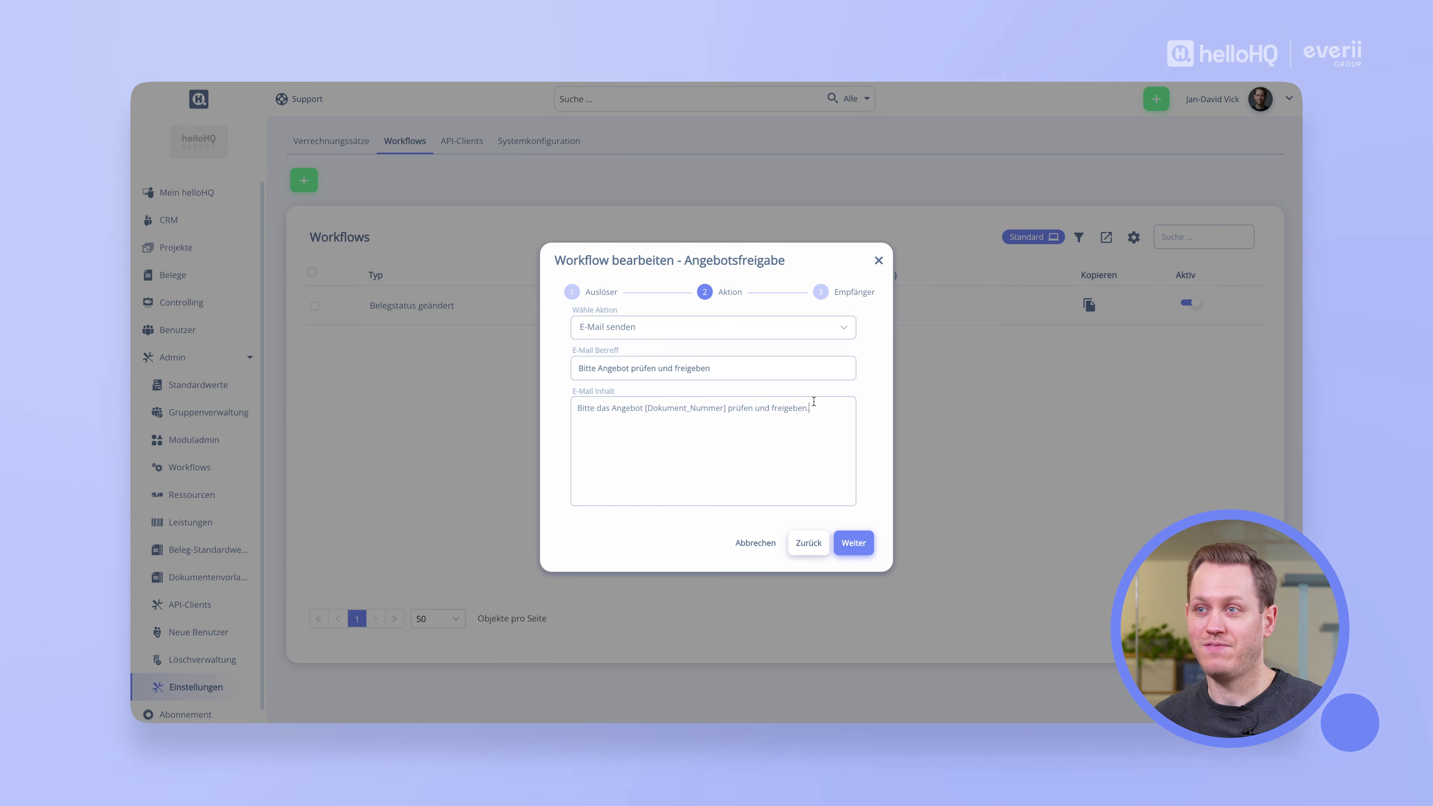
# Set the workflow's recipient type to User, choose one employee as the recipient, and save the workflow.
pyautogui.click(852, 542)
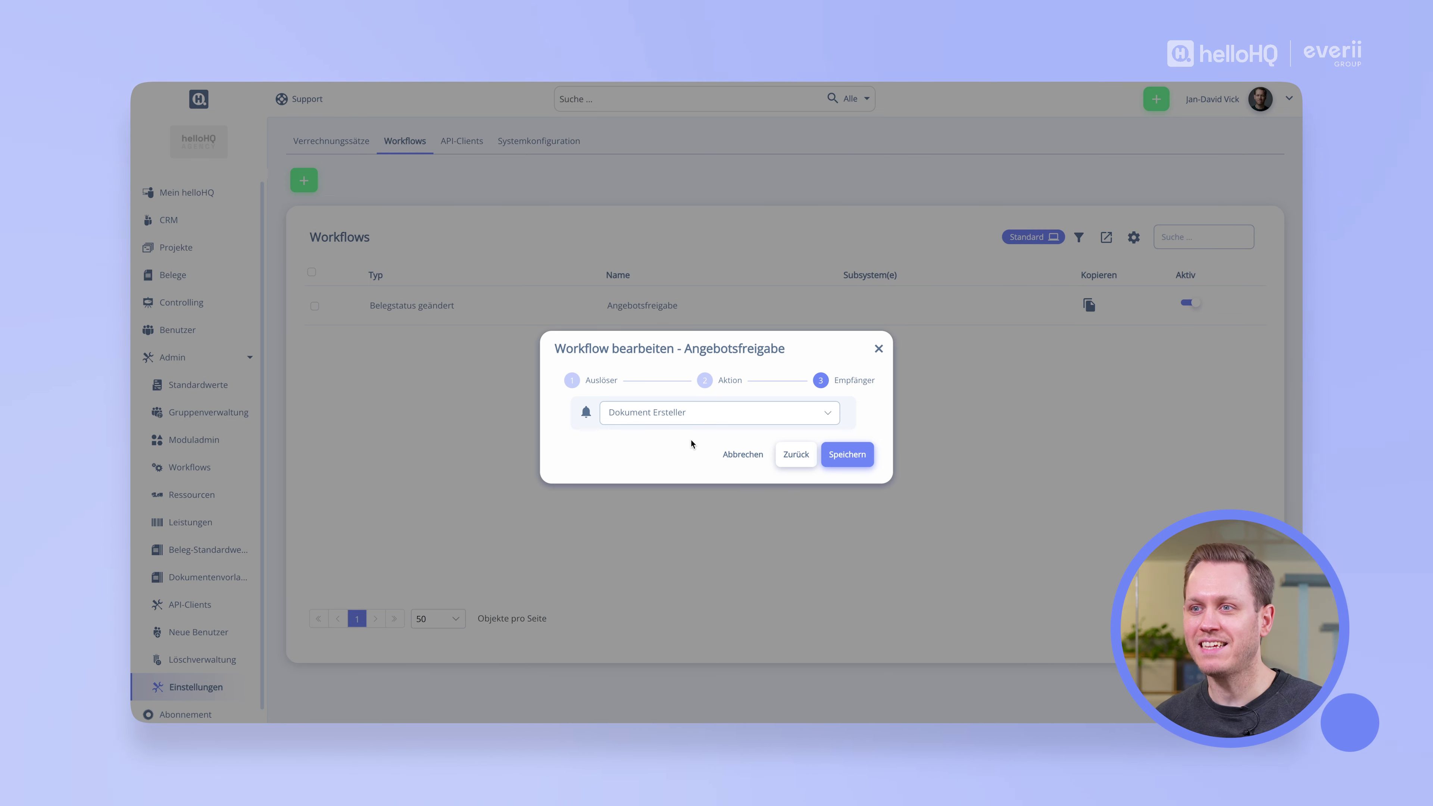
pyautogui.click(692, 416)
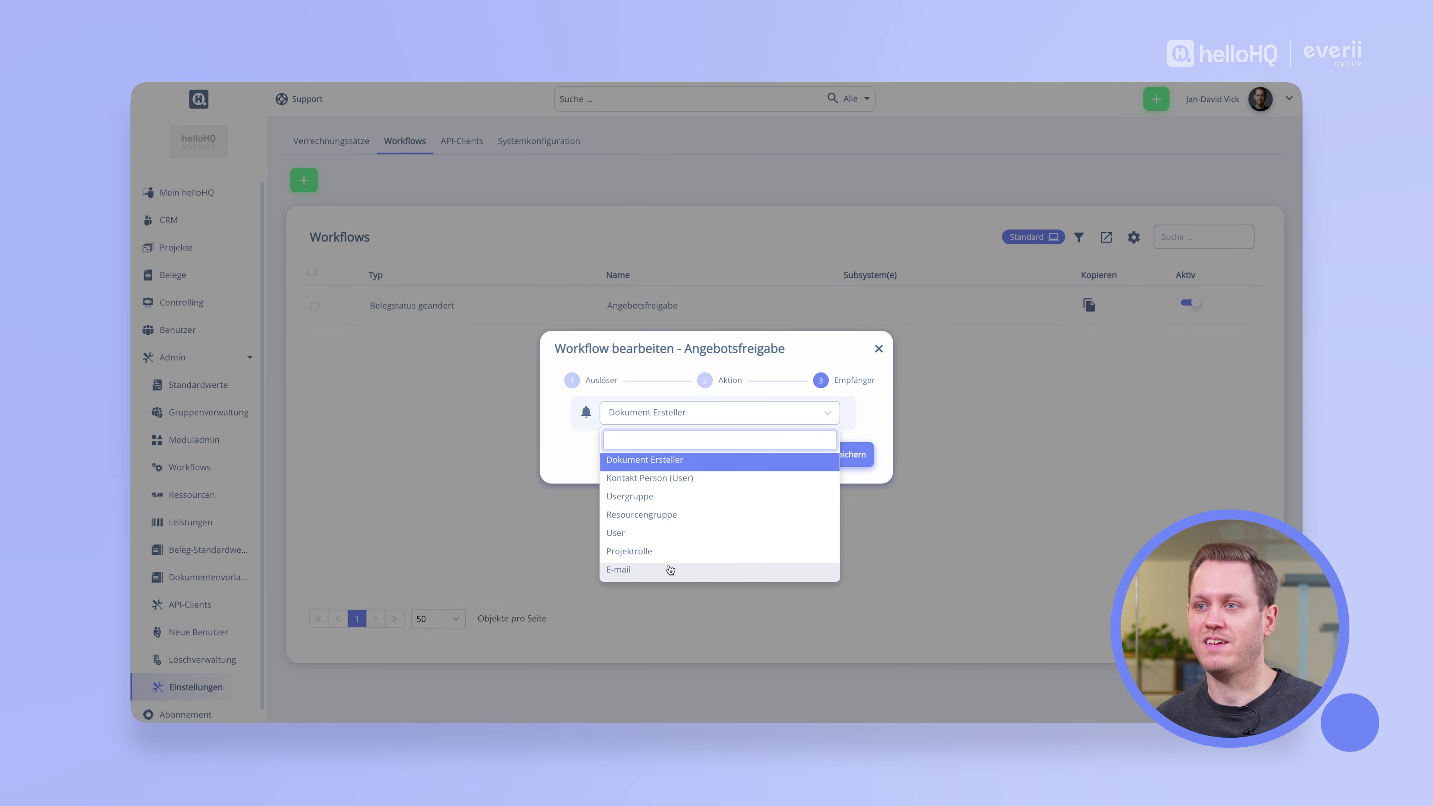
pyautogui.click(670, 538)
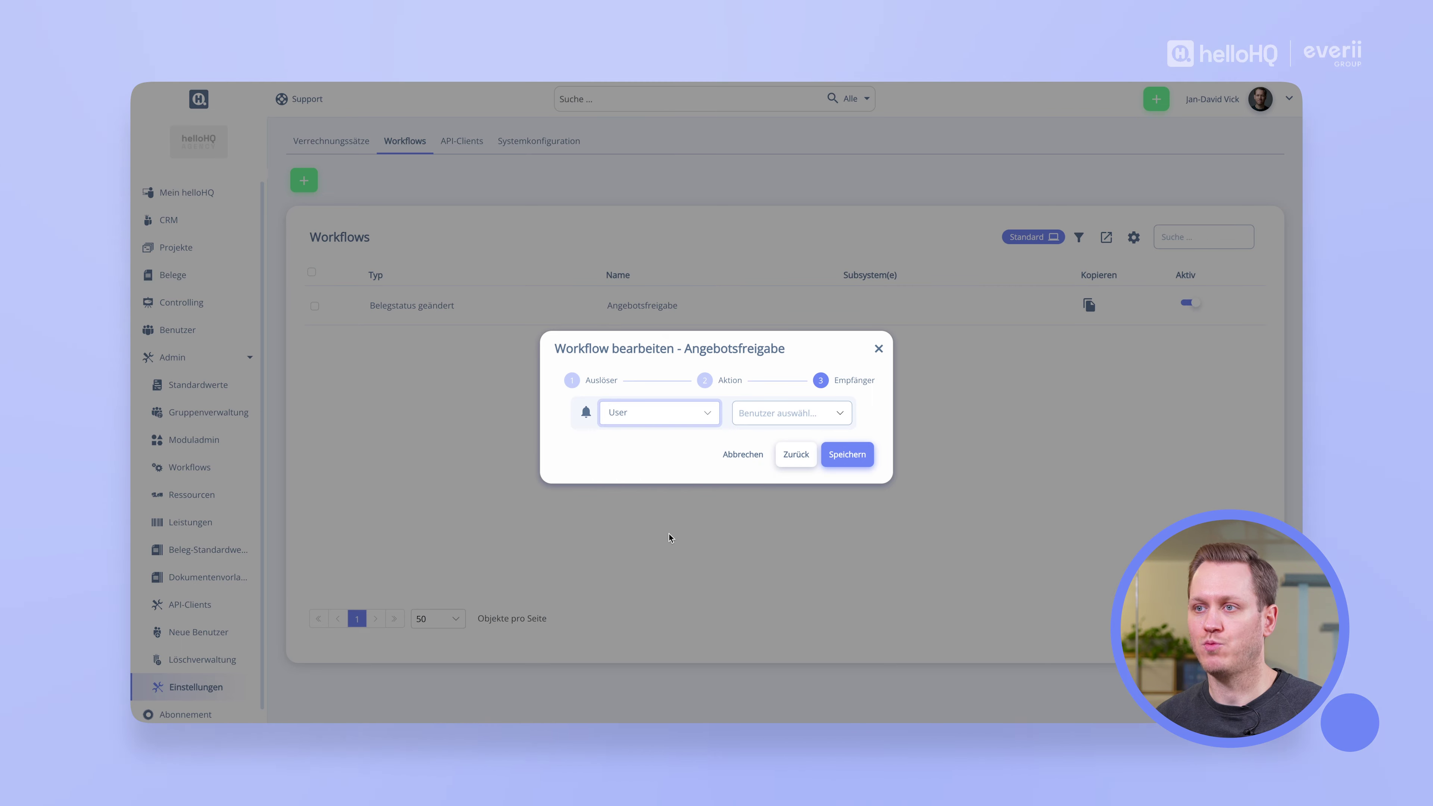
pyautogui.click(756, 421)
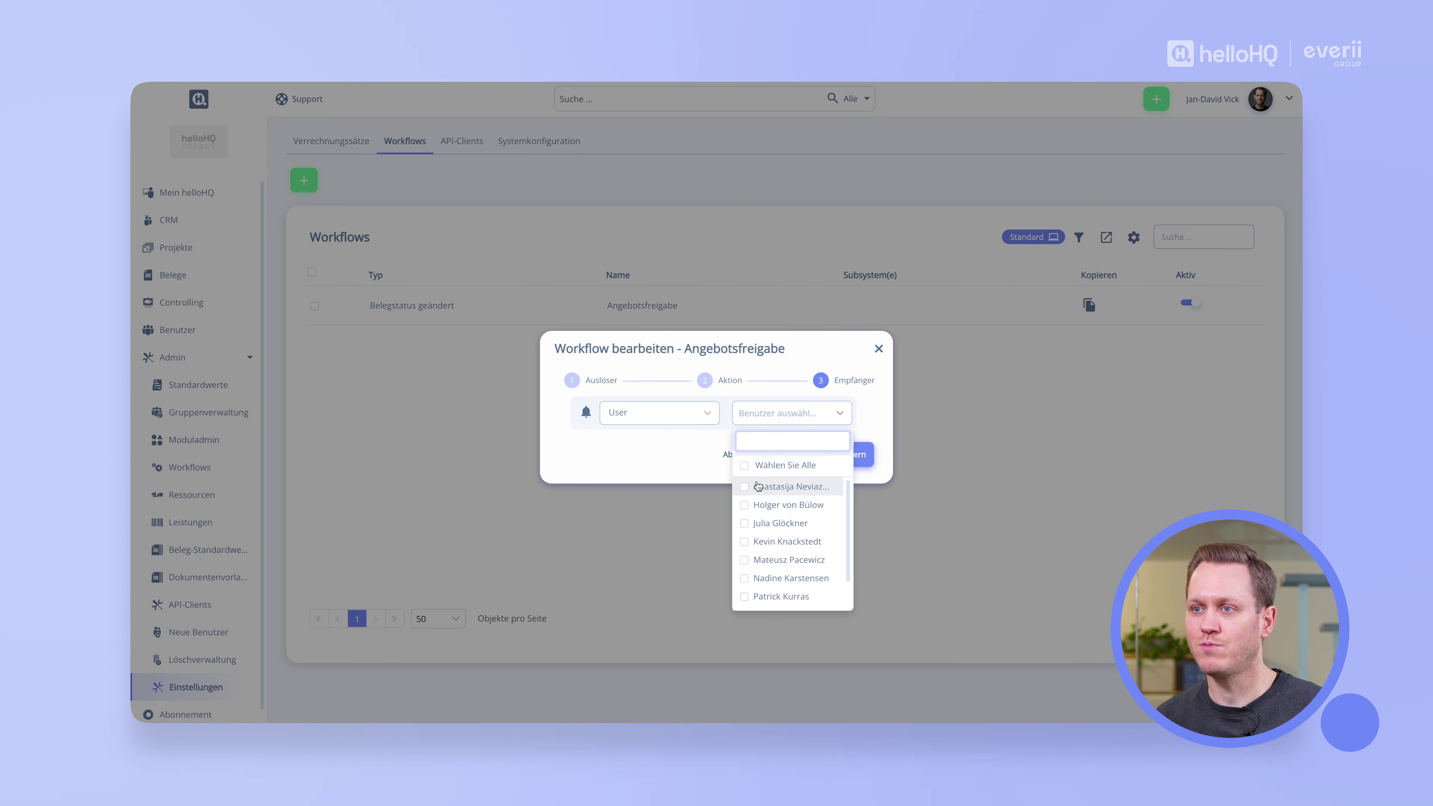
pyautogui.click(749, 505)
pyautogui.click(682, 456)
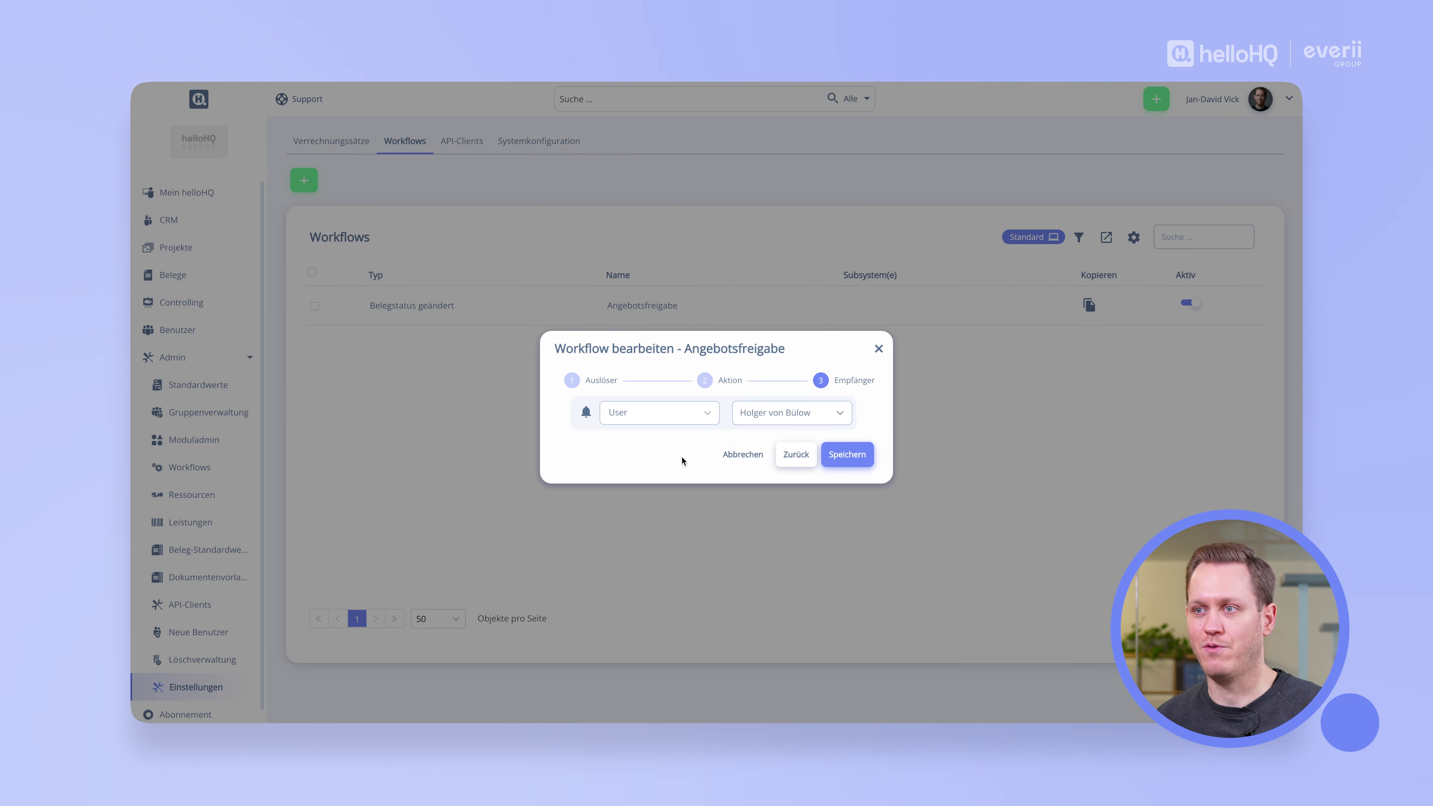
pyautogui.click(833, 455)
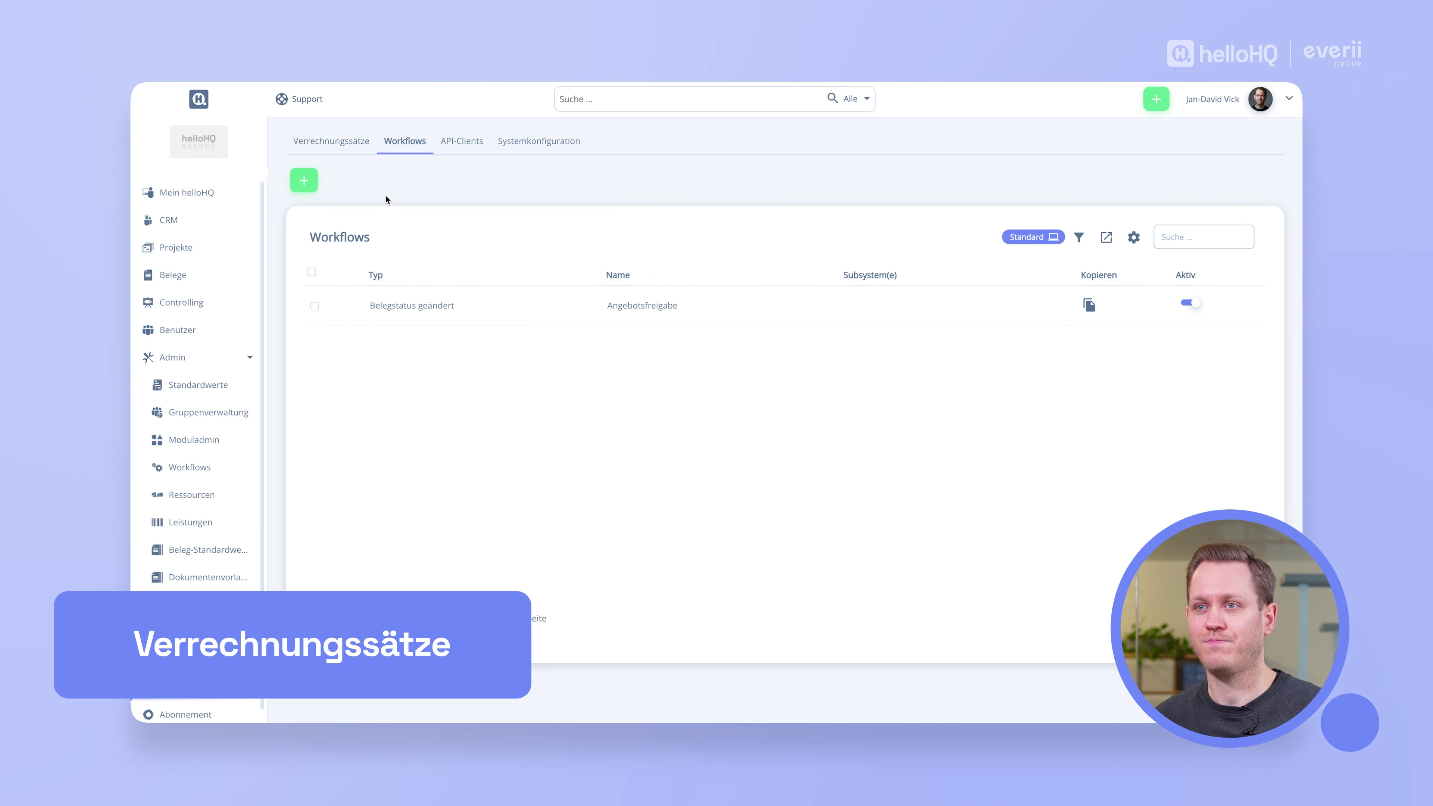
# Show the Verrechnungssätze settings, then collapse and re-expand the Projektrollen rate card.
pyautogui.click(337, 144)
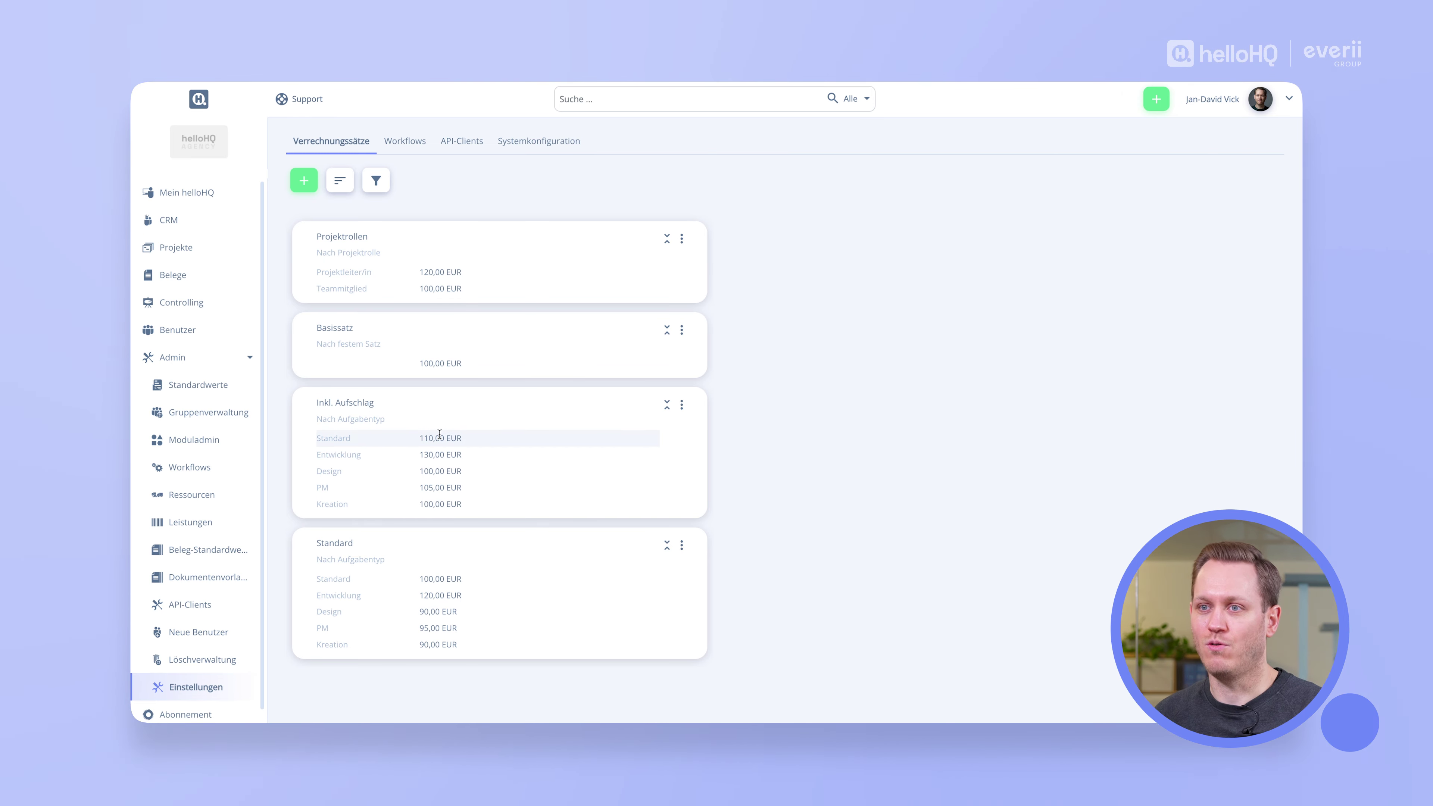
pyautogui.click(666, 239)
pyautogui.click(667, 238)
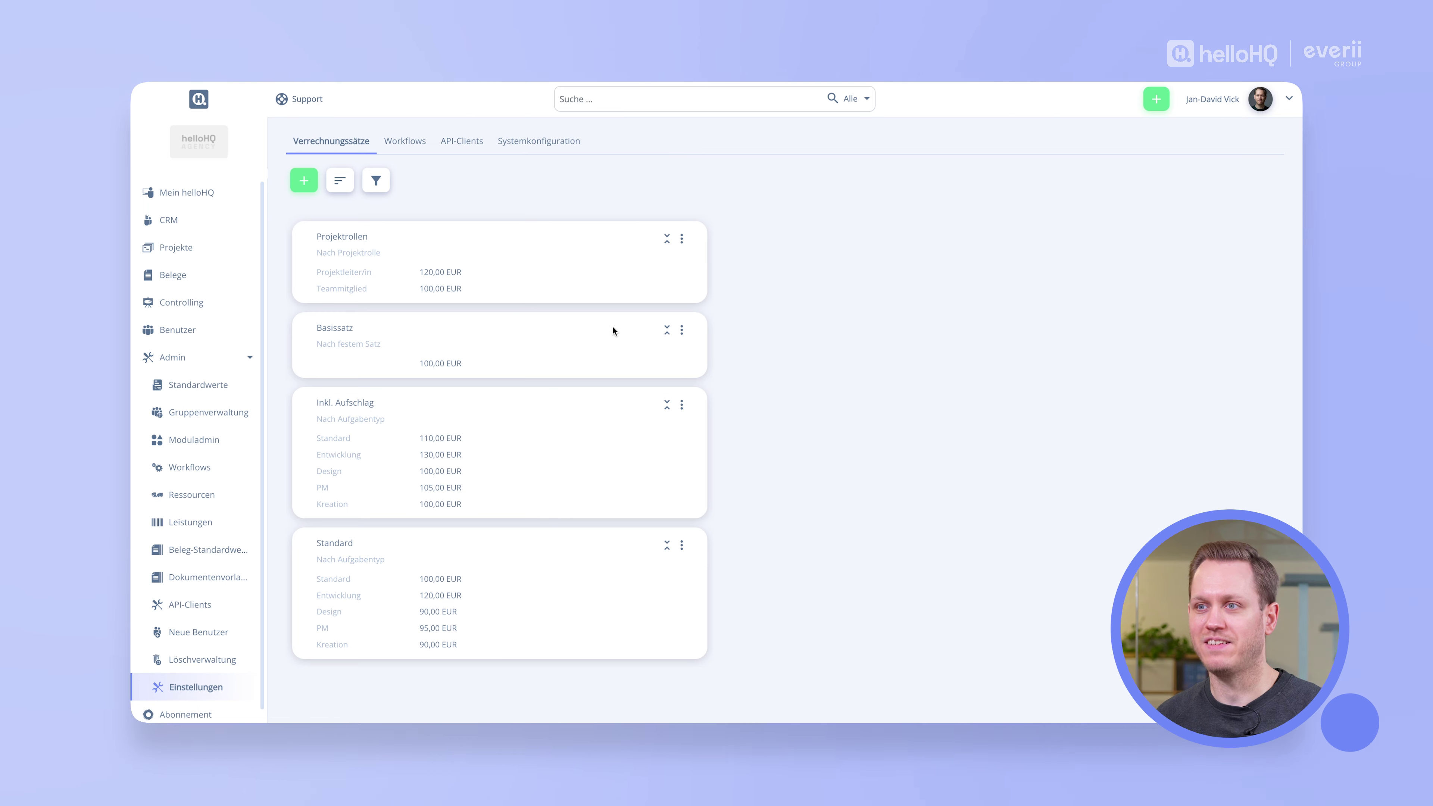
# Open the Basissatz rate card for editing, review its fixed rate settings, and close it without saving.
pyautogui.click(682, 330)
pyautogui.click(700, 372)
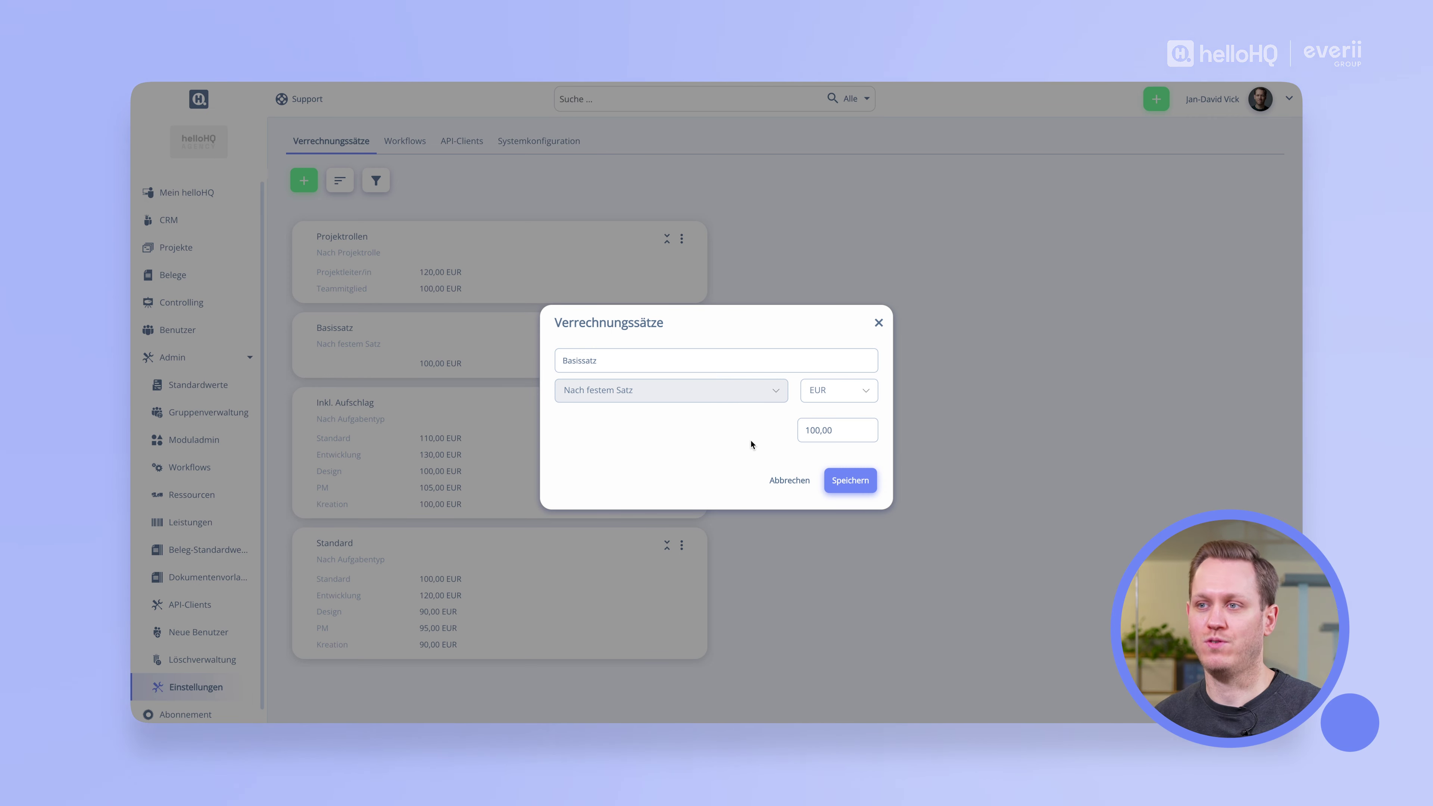
pyautogui.click(879, 324)
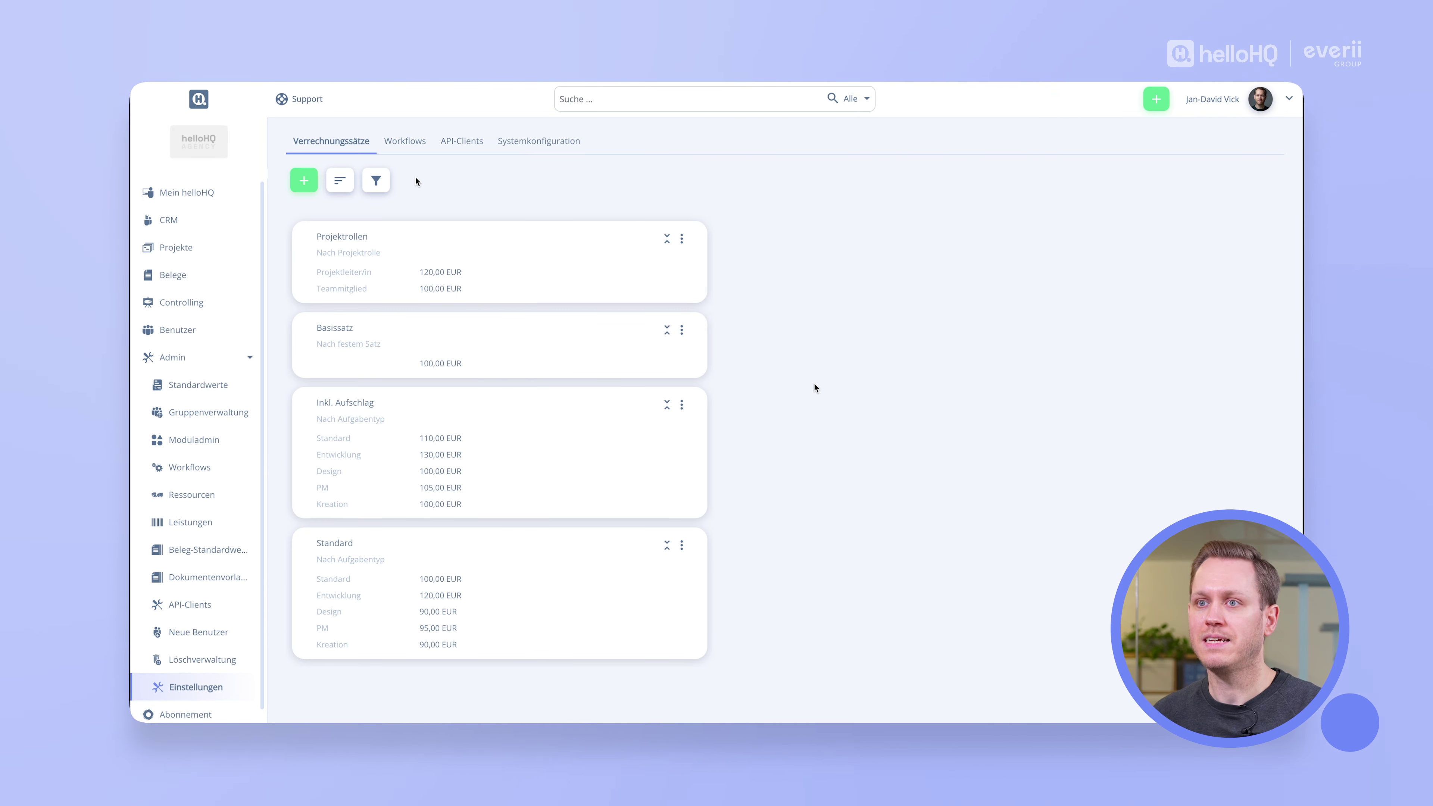
# Open the Projektrollen rate card for editing, review the Projektleiter/in and Teammitglied rates, and close it without saving.
pyautogui.click(682, 238)
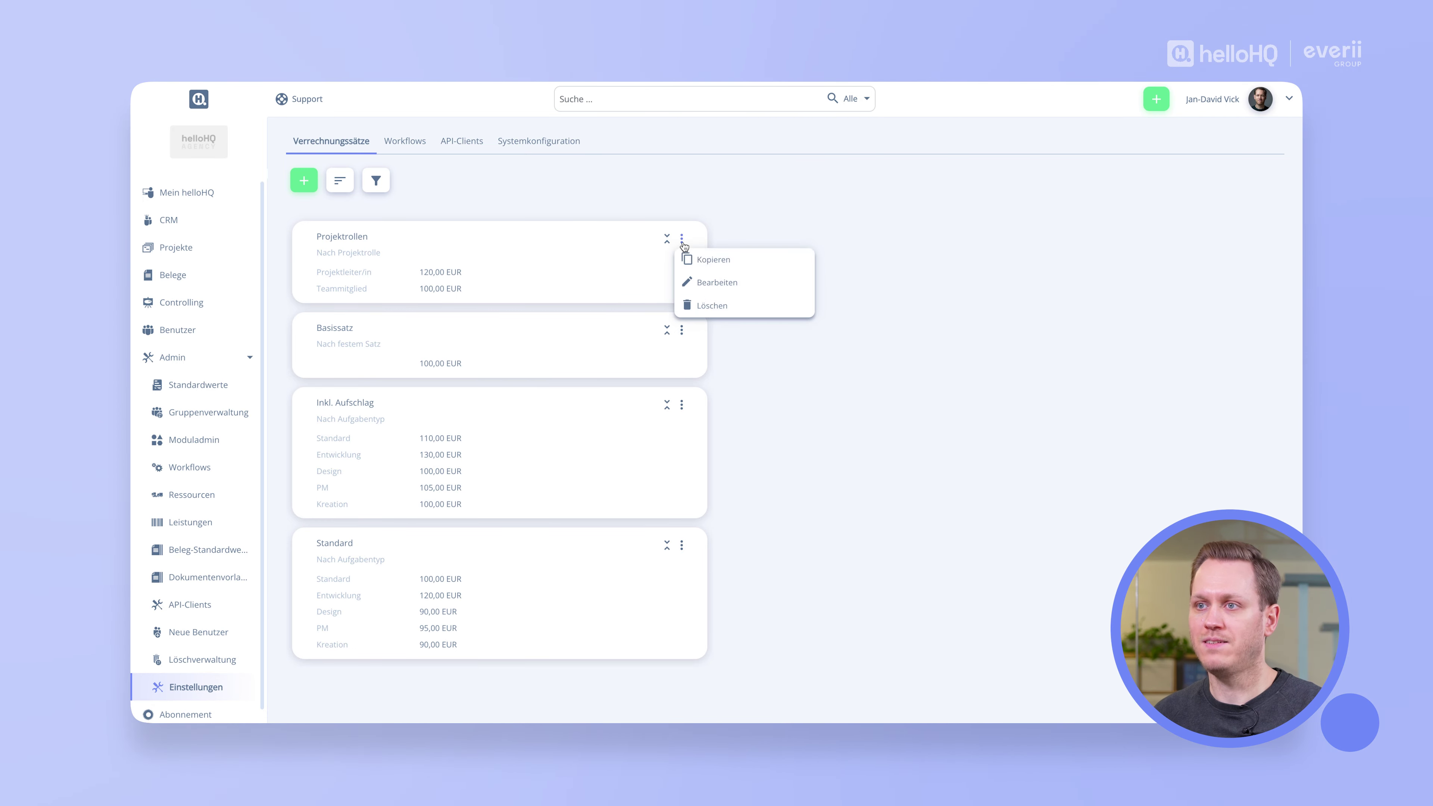
pyautogui.click(711, 276)
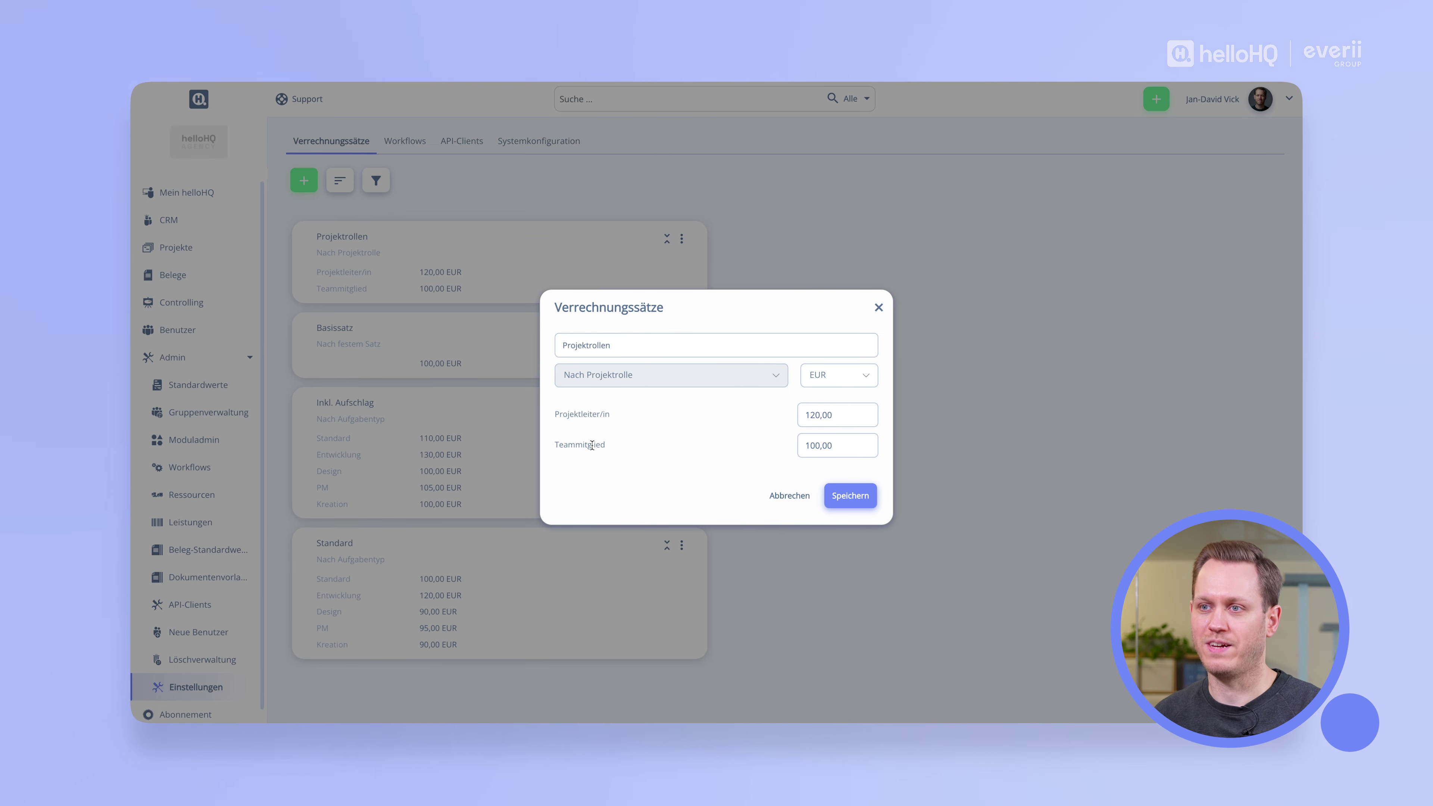
pyautogui.click(797, 417)
pyautogui.click(781, 450)
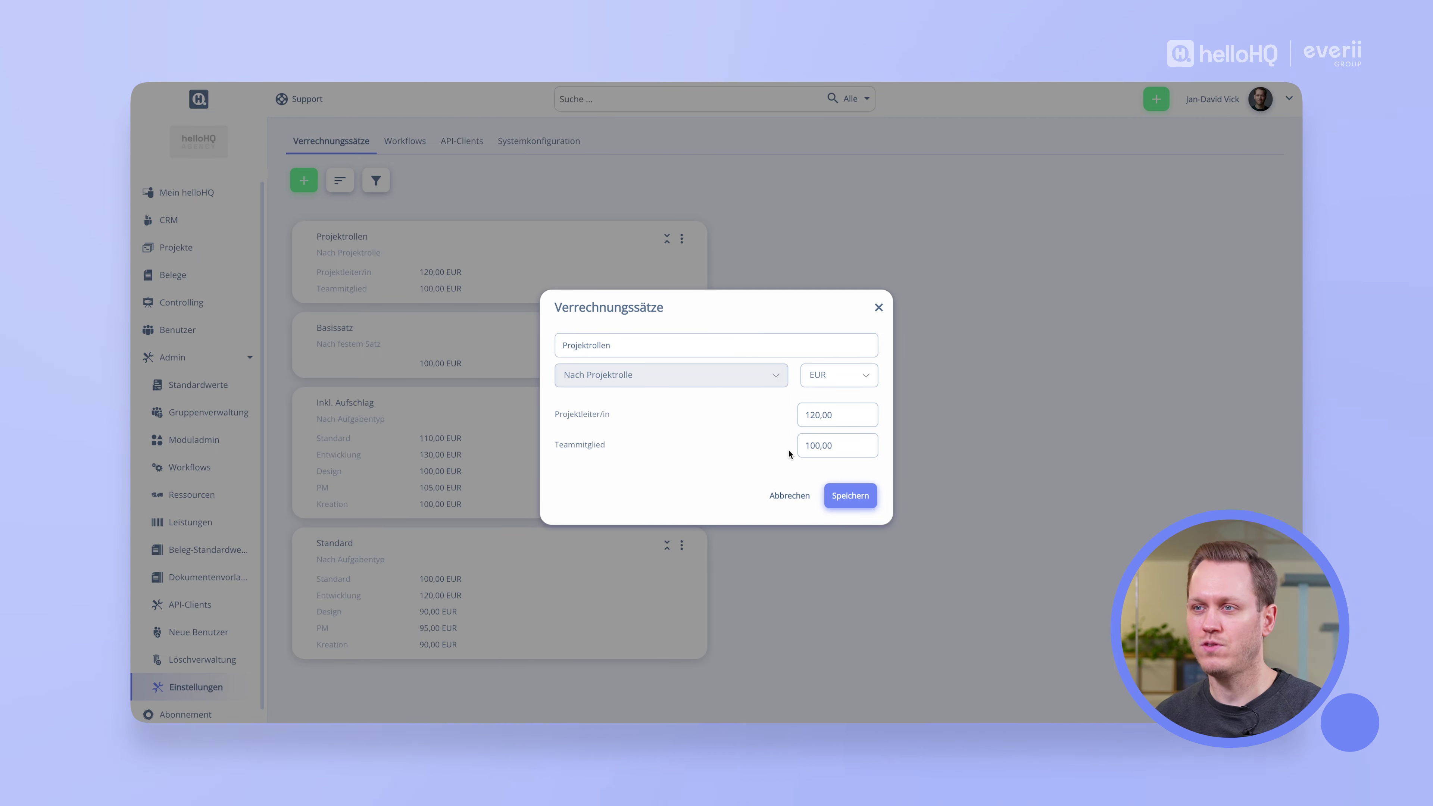
pyautogui.click(879, 307)
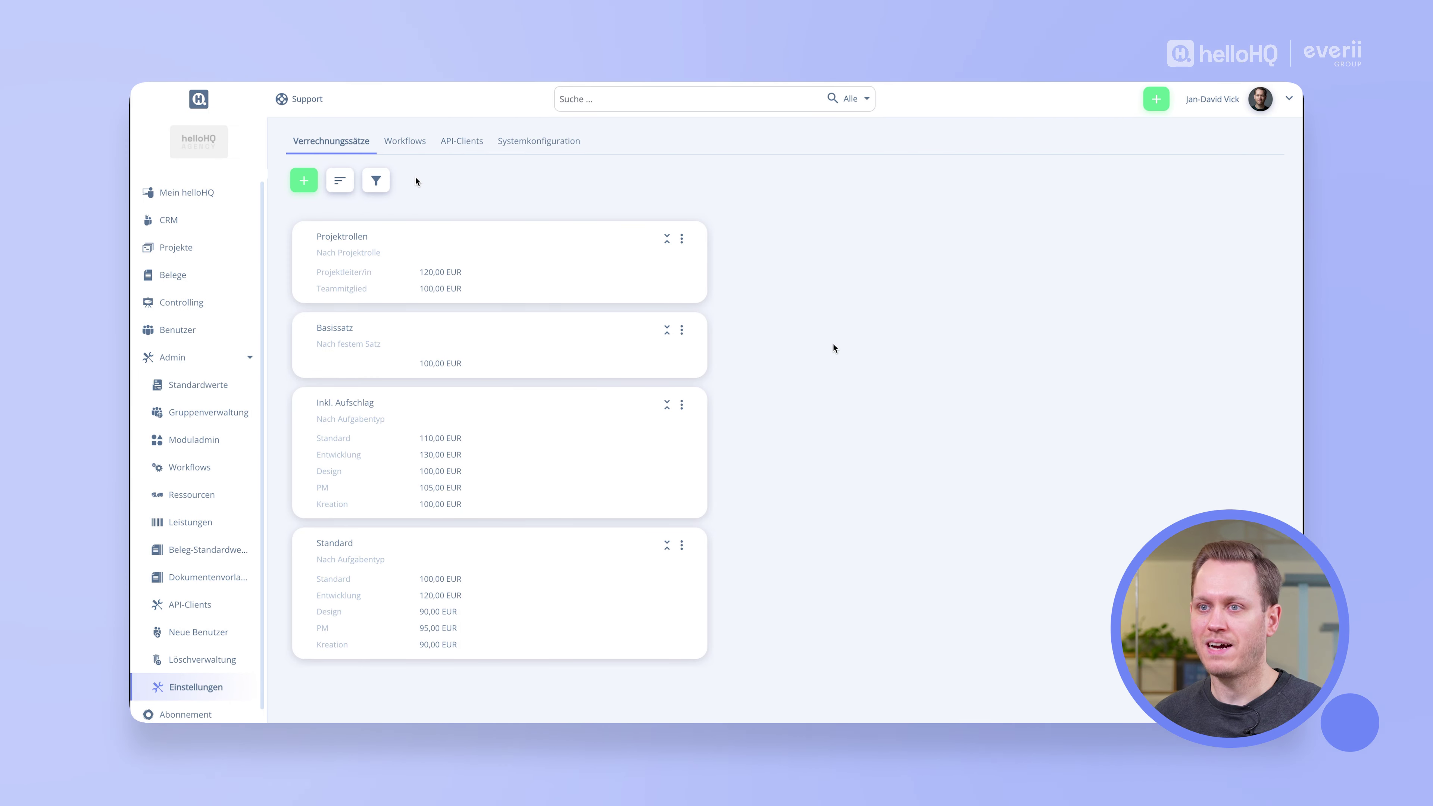
# Open the Inkl. Aufschlag rate card for editing, review its rates per task type, and cancel the edit.
pyautogui.click(682, 406)
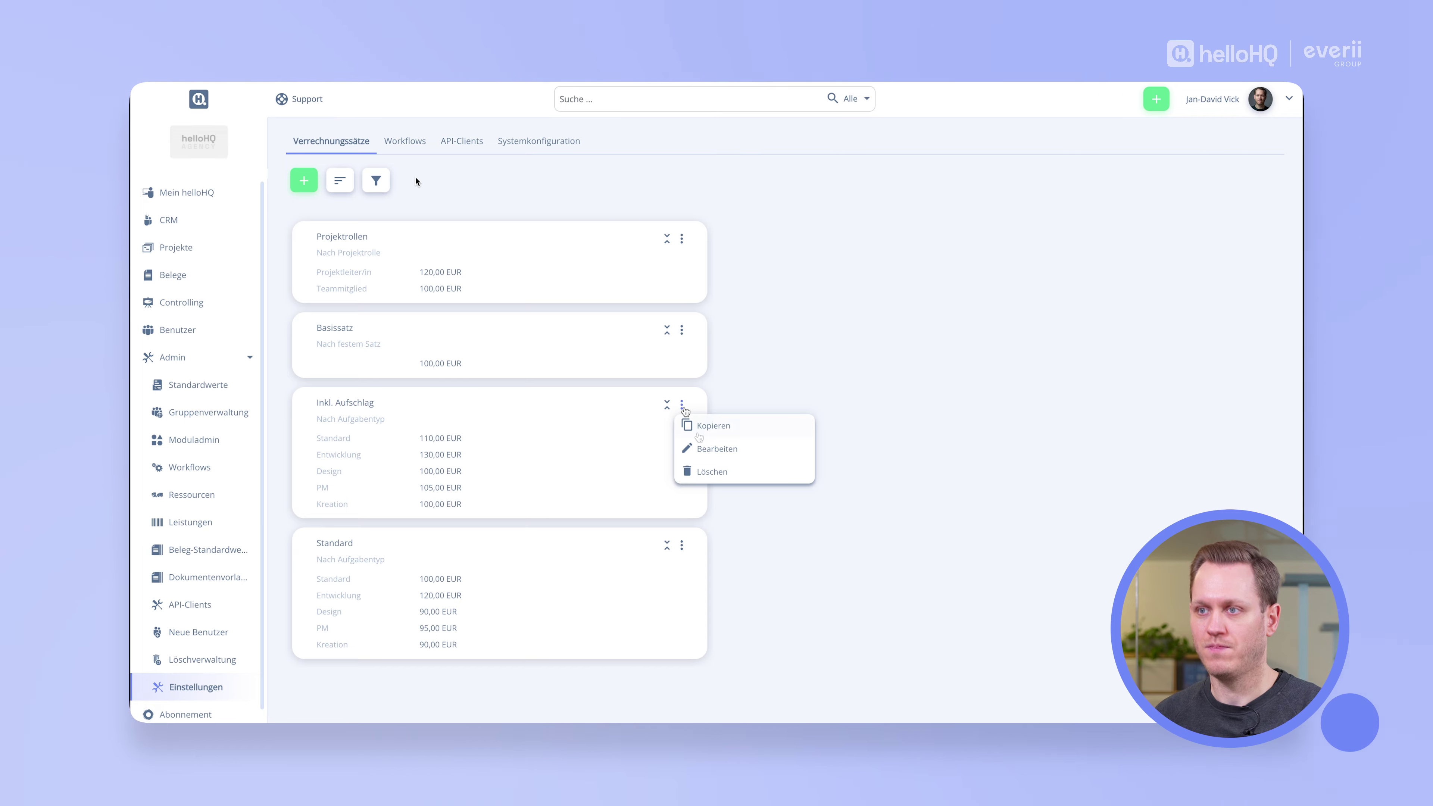
pyautogui.click(698, 447)
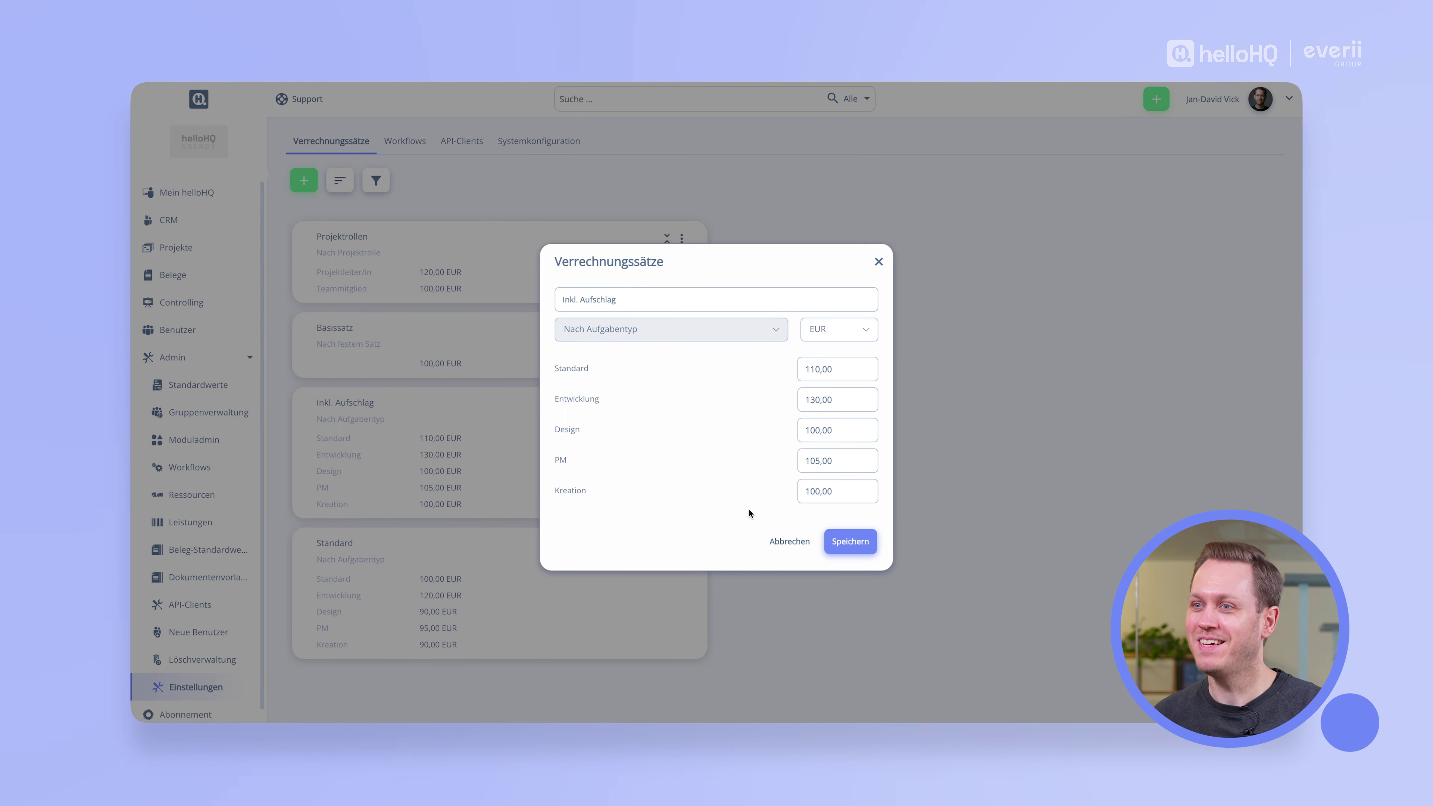
pyautogui.click(790, 542)
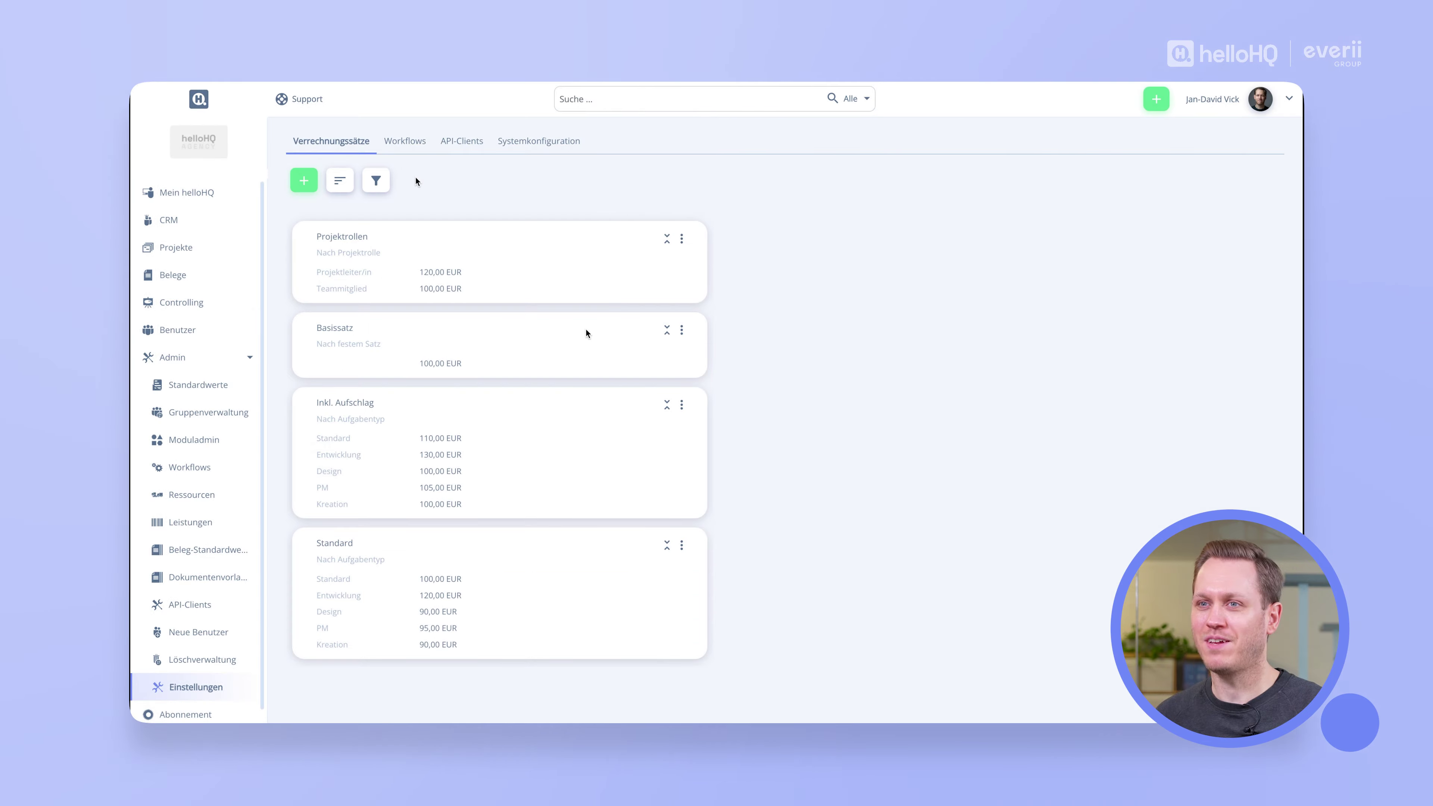
# Check the sorting and filter options for the billing rate list without applying any.
pyautogui.click(339, 192)
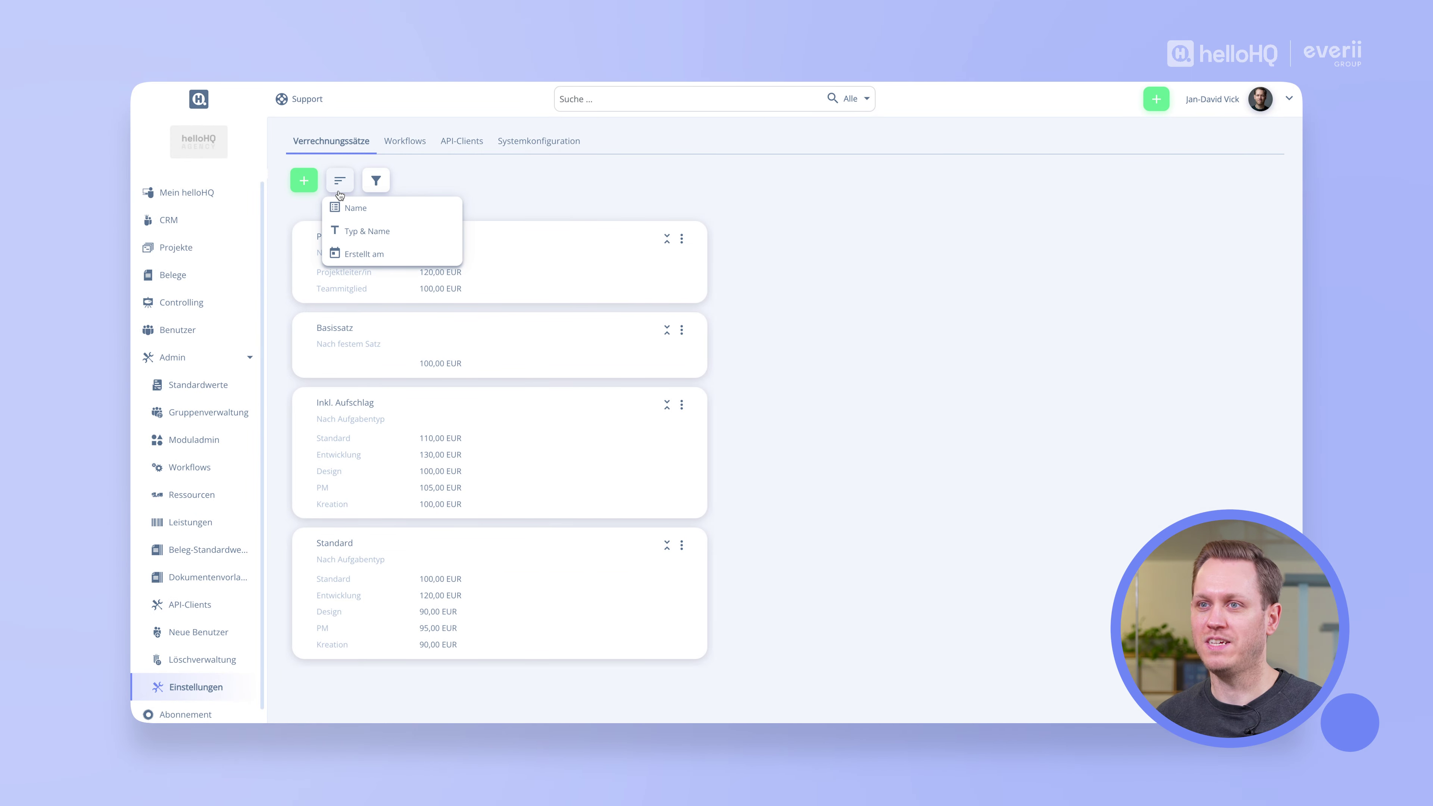
pyautogui.click(376, 183)
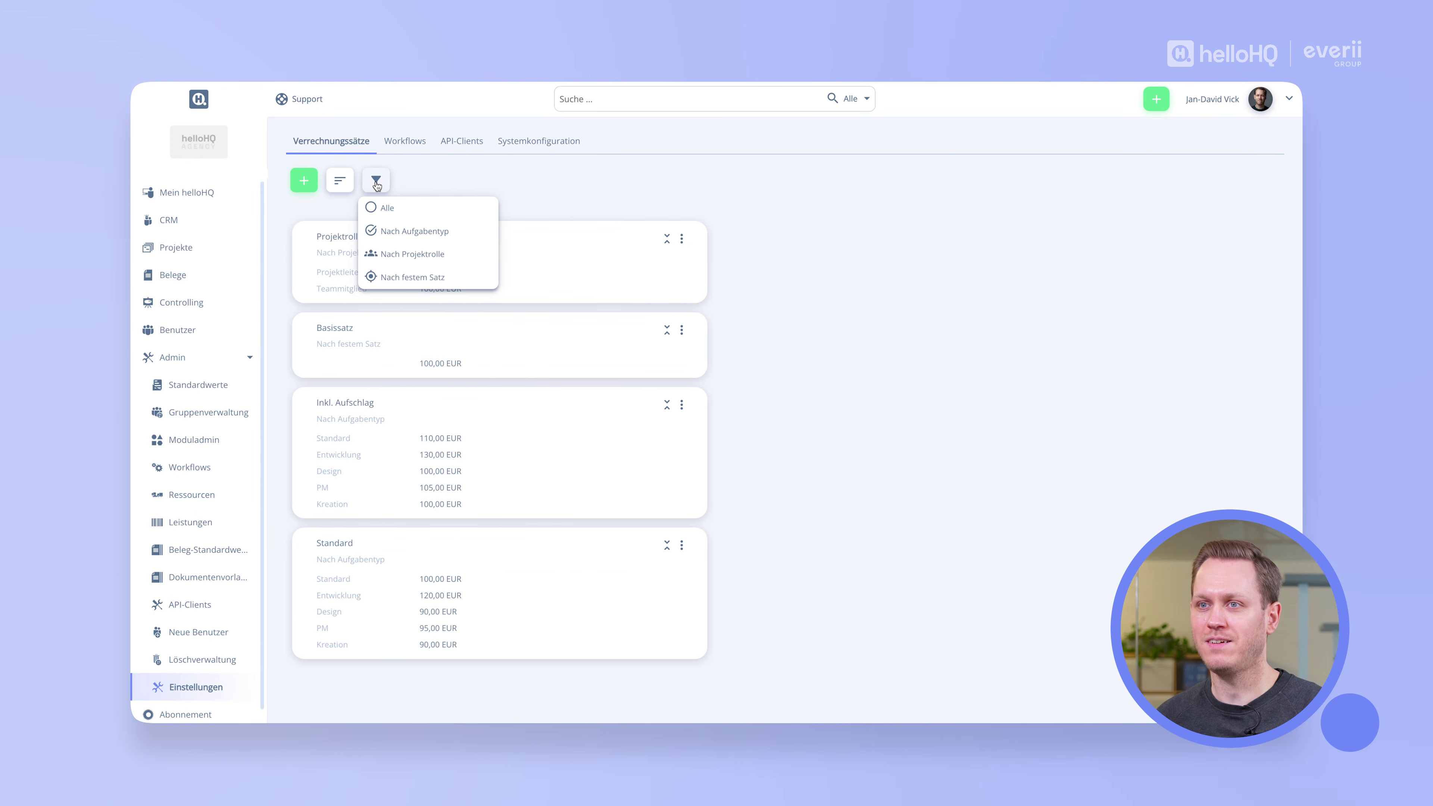
pyautogui.click(413, 181)
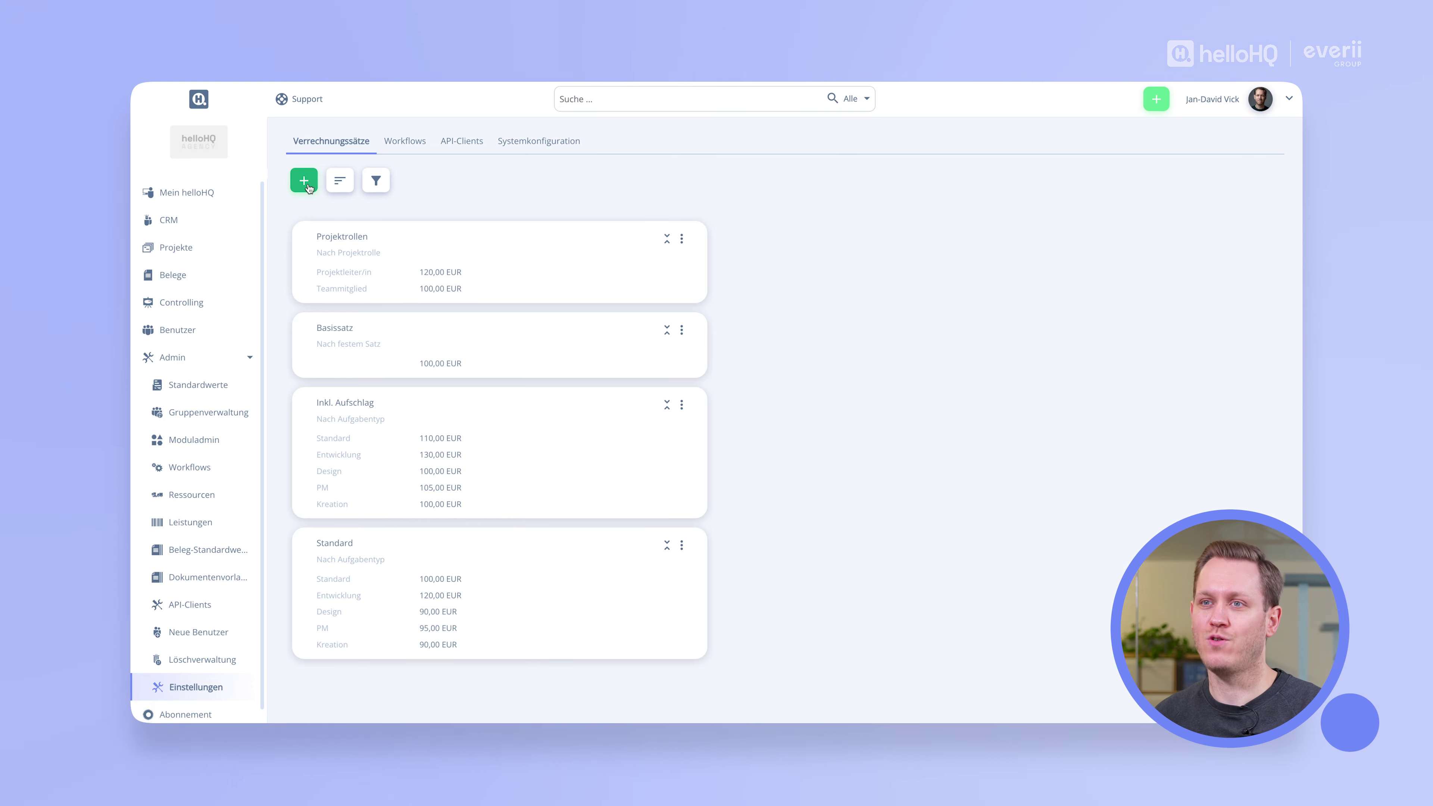